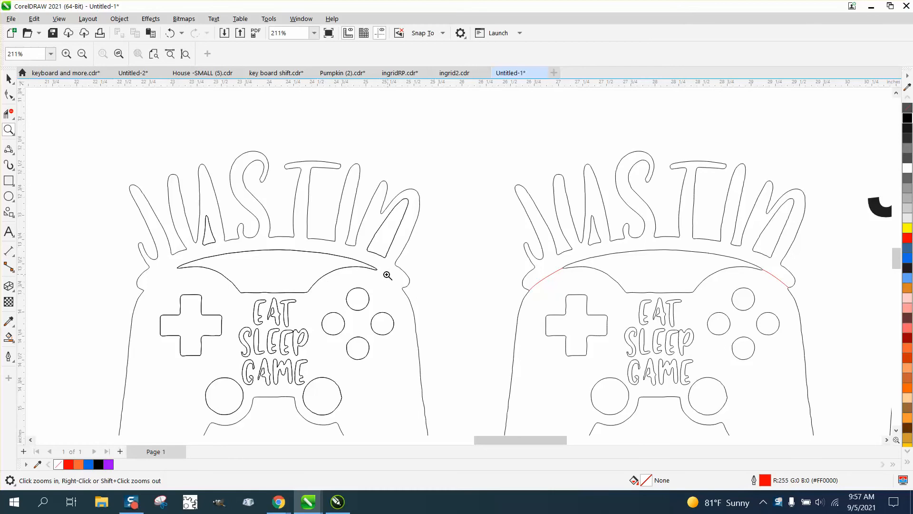
Draw a 3-point curve about 2.5 in wide and 0.37 in high, arching between the outer shoulders of the controller without an attached name.
scroll(100, 214, down, 4)
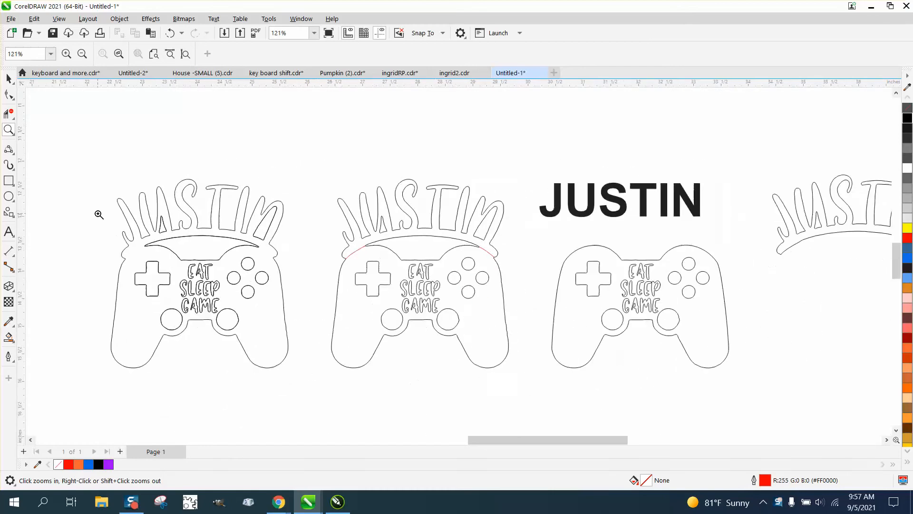
scroll(644, 350, up, 3)
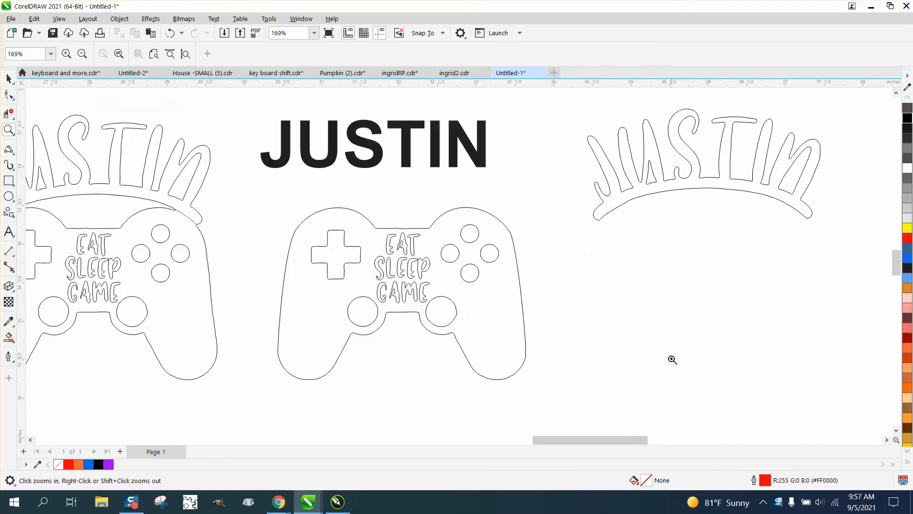
click(9, 149)
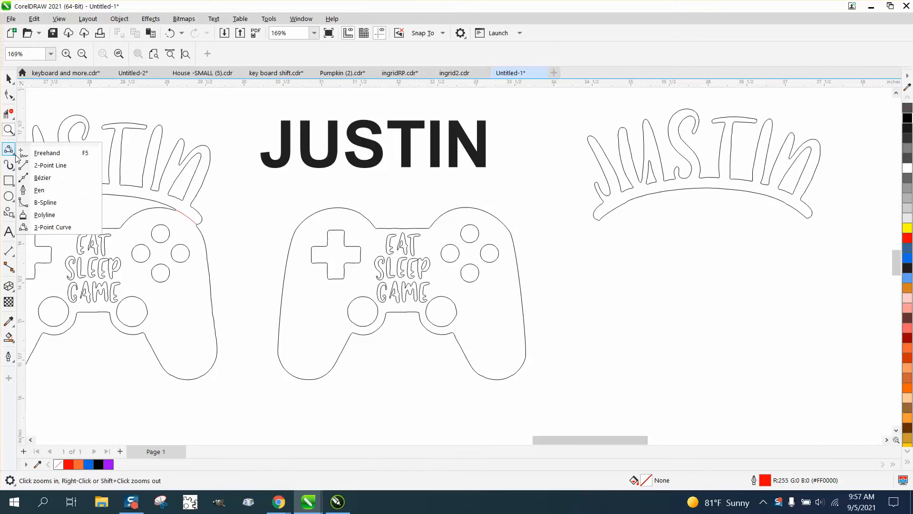
click(51, 227)
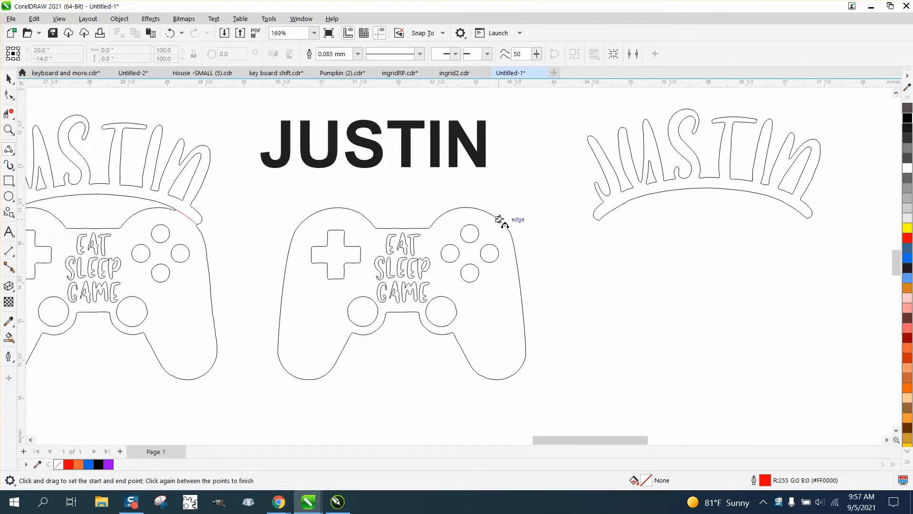
drag(498, 219, 305, 218)
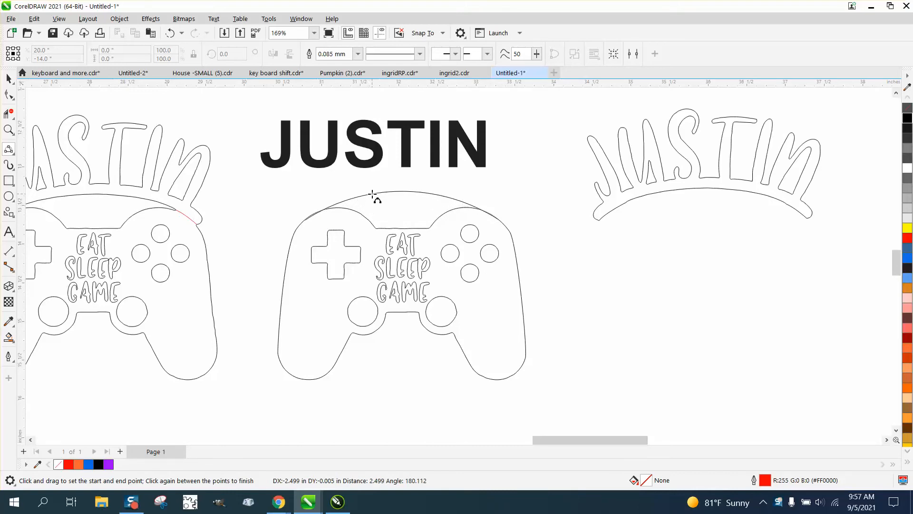
click(373, 195)
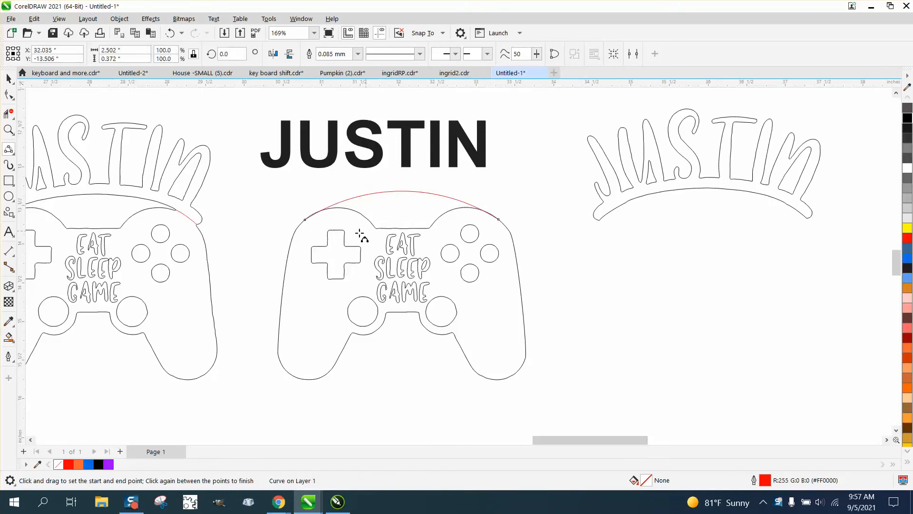
Set the arch's outline to 0.125 in wide, measured in inches, with round line caps.
click(11, 80)
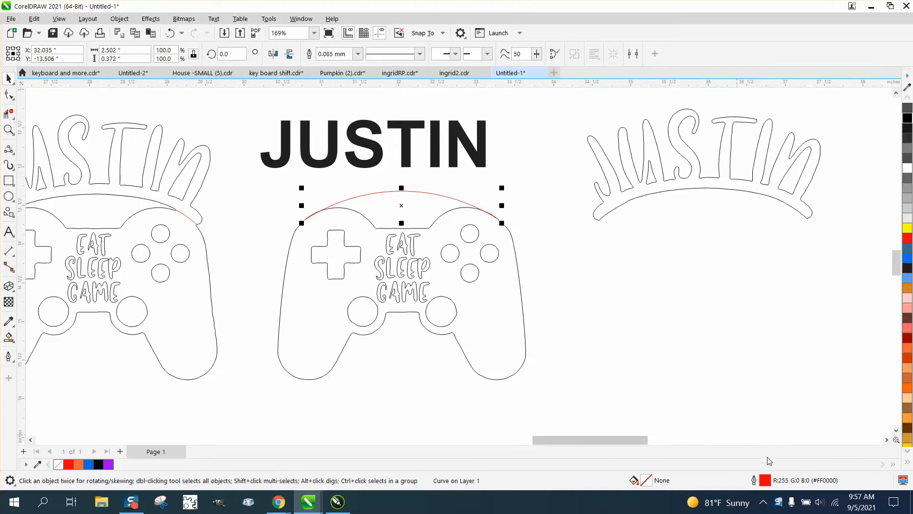
double_click(764, 479)
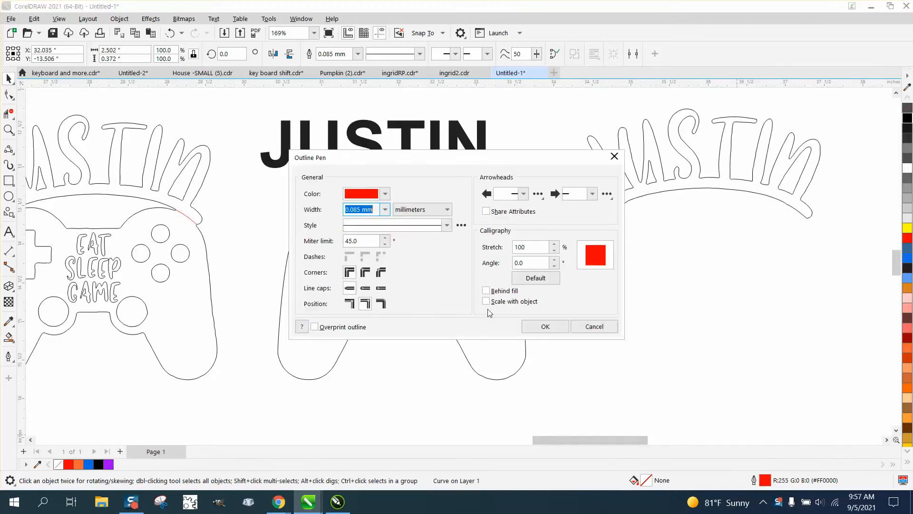
click(448, 209)
click(422, 221)
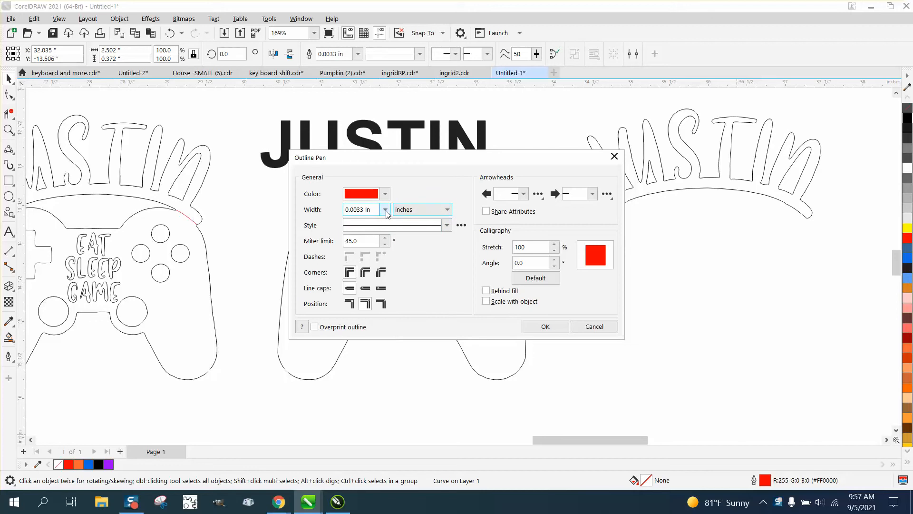
click(385, 209)
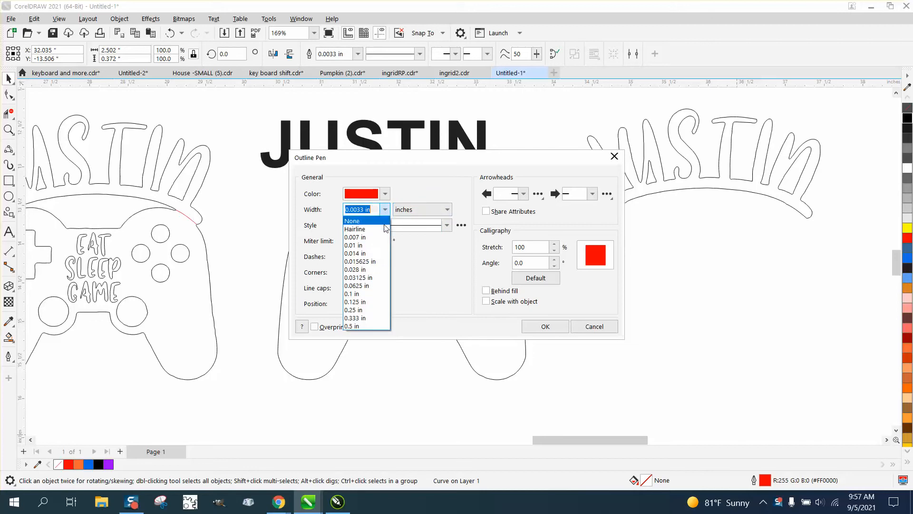
click(361, 310)
drag(521, 160, 741, 207)
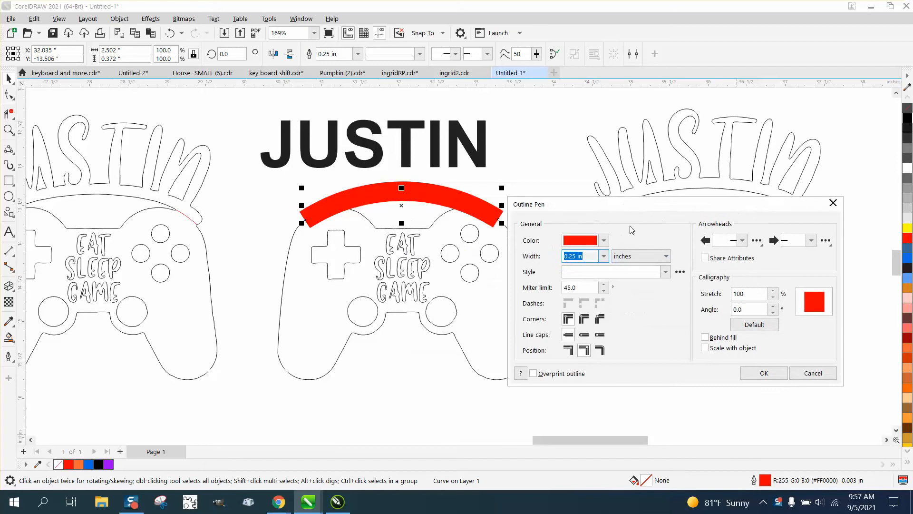
click(604, 256)
click(581, 351)
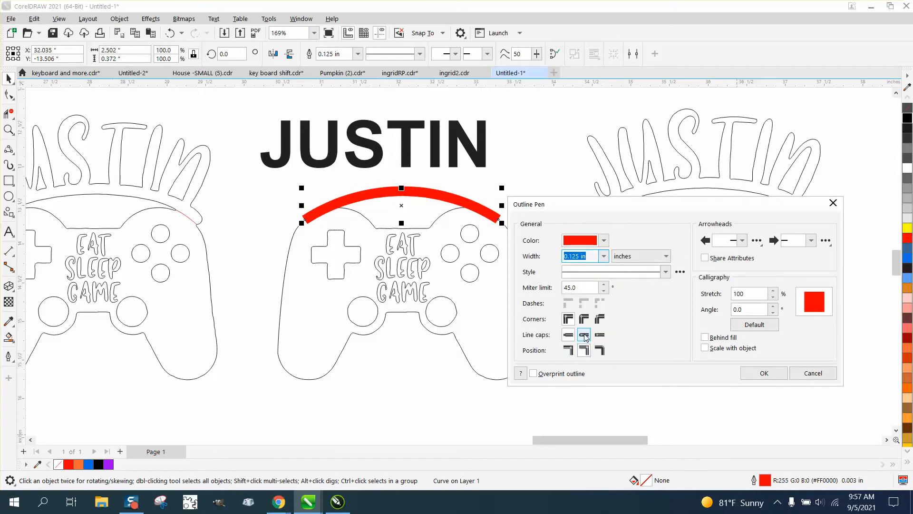
click(584, 337)
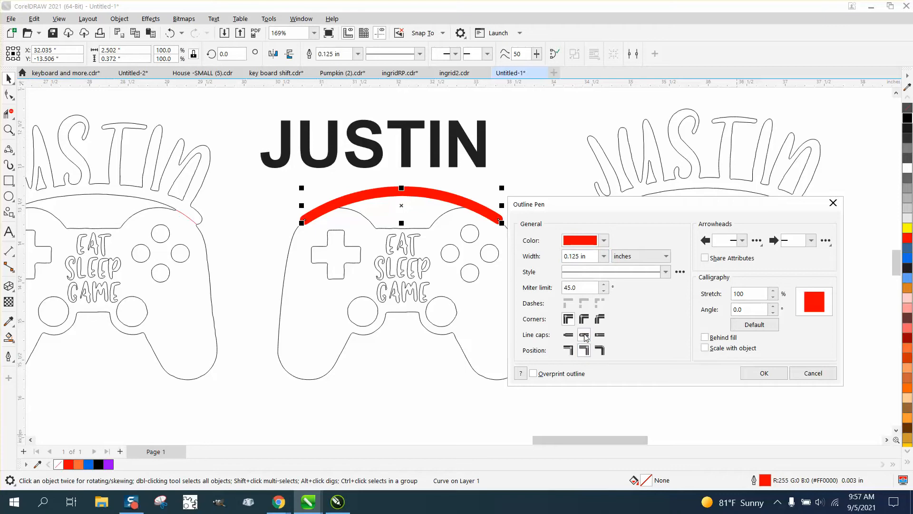
click(766, 376)
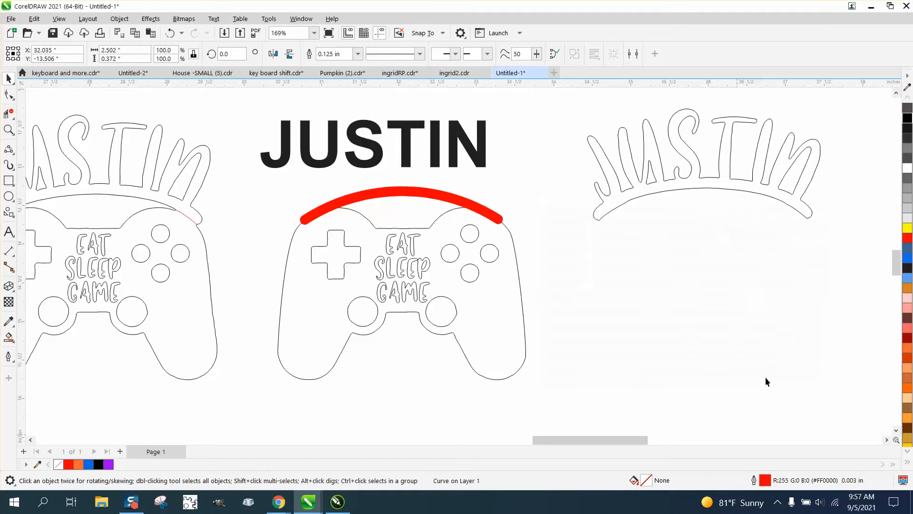
Convert the arch's outline to an object, remove its fill and give it a red outline.
click(452, 202)
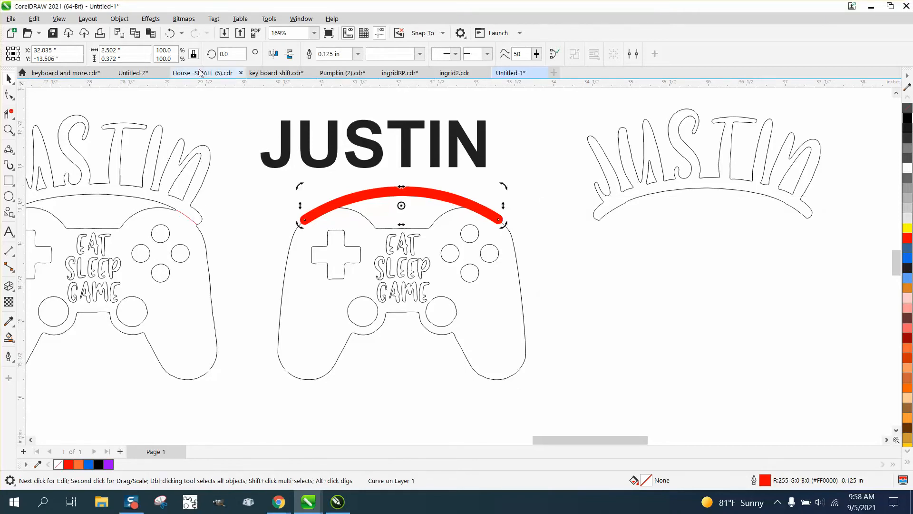
click(118, 20)
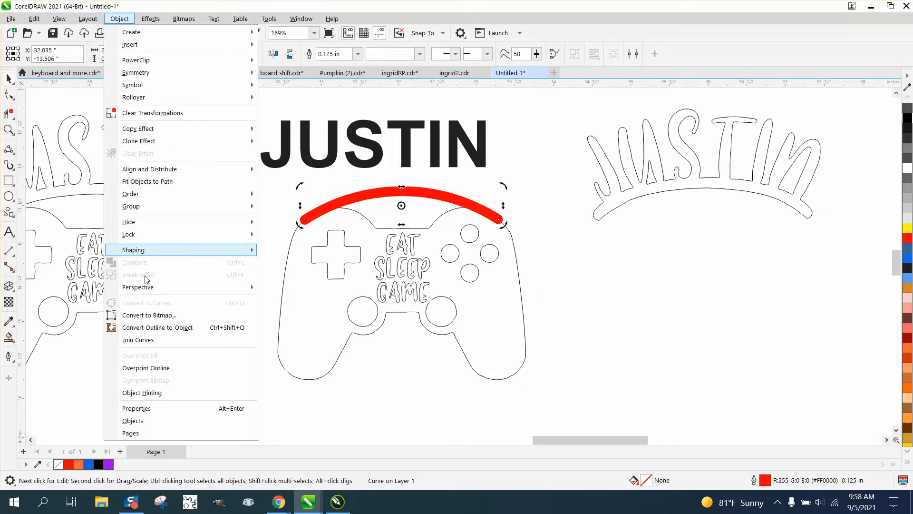
click(172, 329)
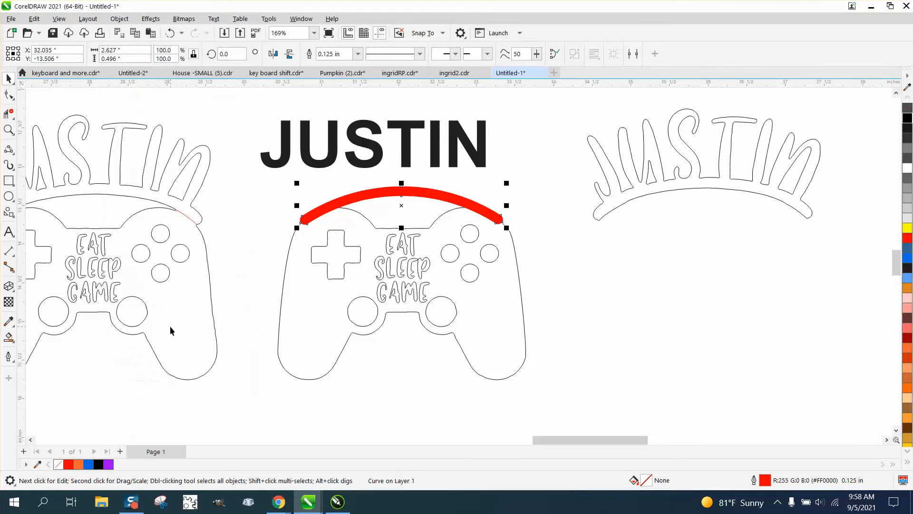
click(907, 112)
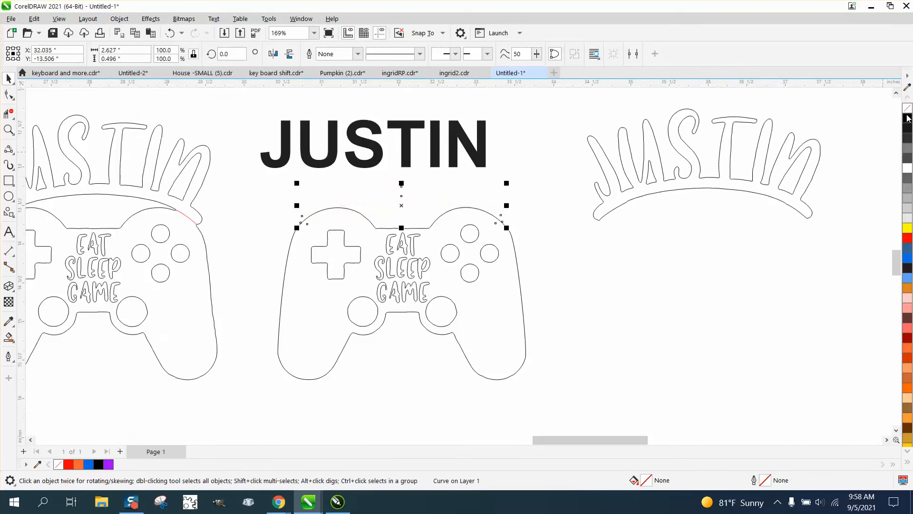
right_click(907, 237)
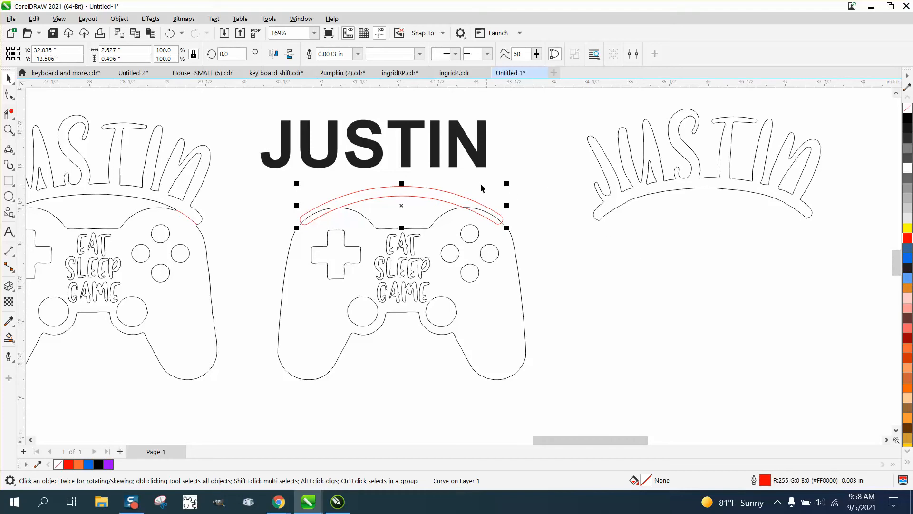
Scale the bold name text to about 2.5 in wide, position it above the arch, and replace its fill with a red outline.
click(412, 164)
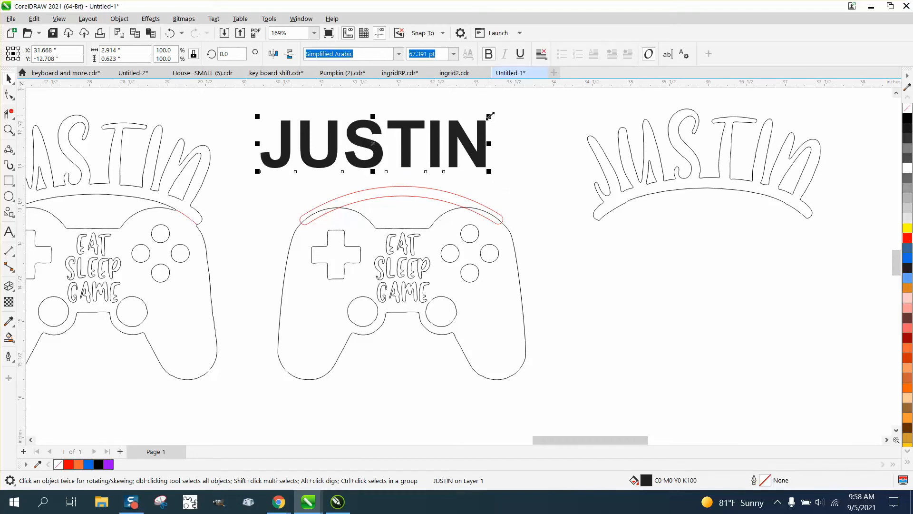
drag(490, 116, 478, 125)
drag(392, 142, 415, 151)
click(907, 108)
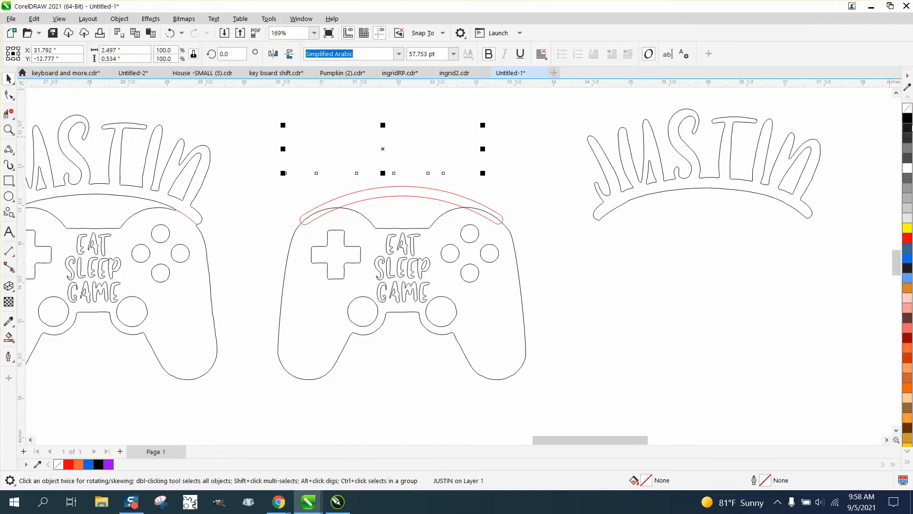
right_click(907, 239)
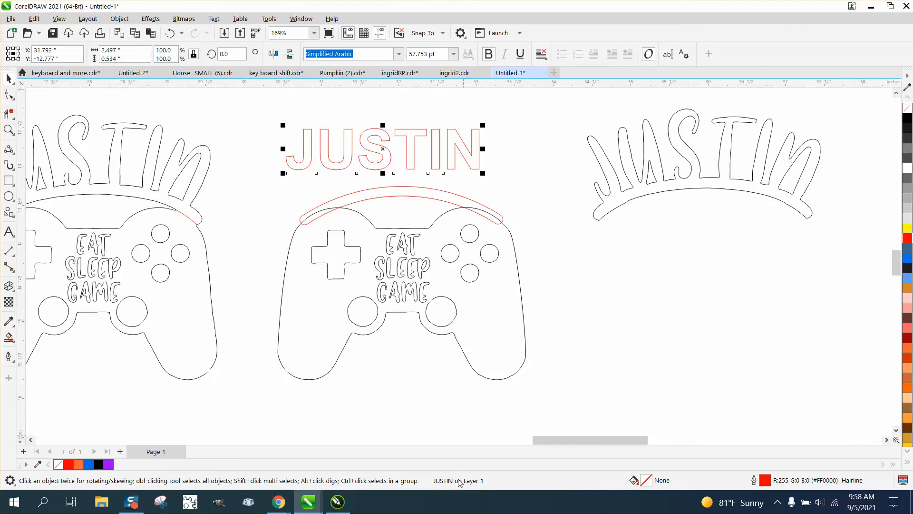
Fit the name text to the arch's upper edge and set its distance from the path to -0.058 in.
click(214, 19)
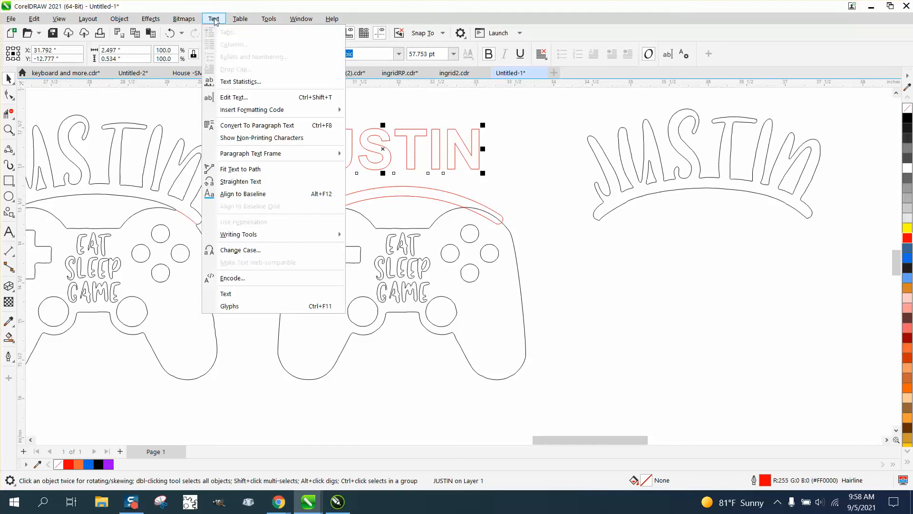
click(241, 168)
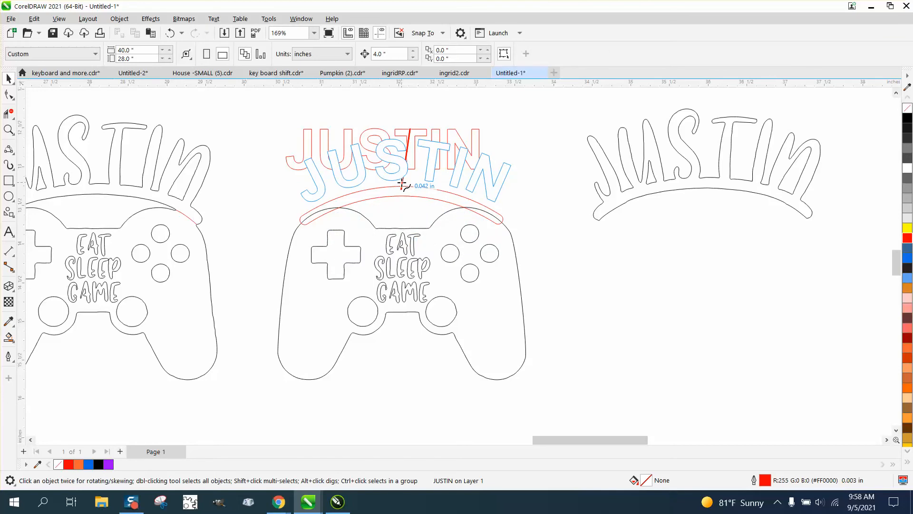
click(402, 183)
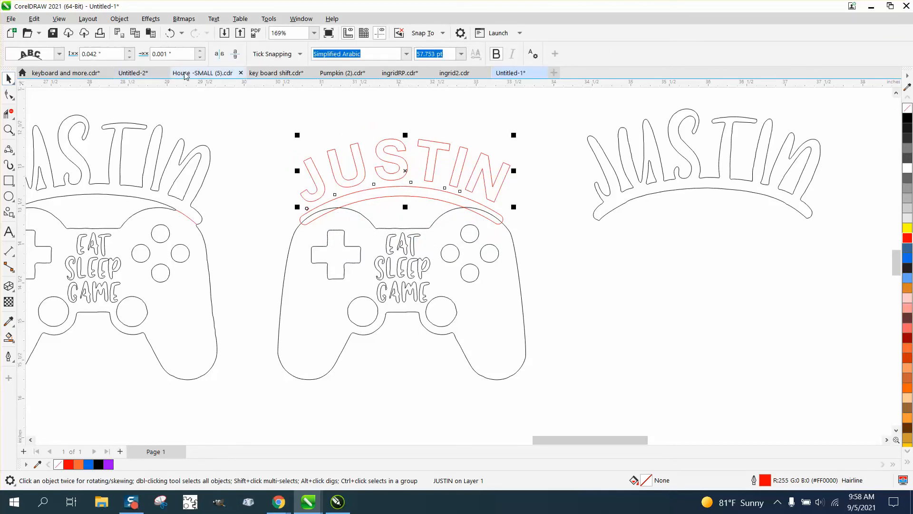
click(129, 58)
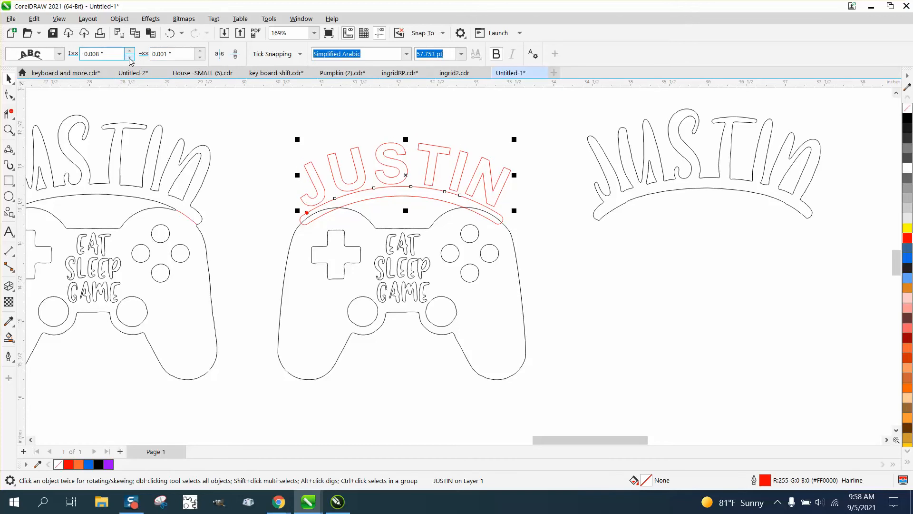
click(129, 58)
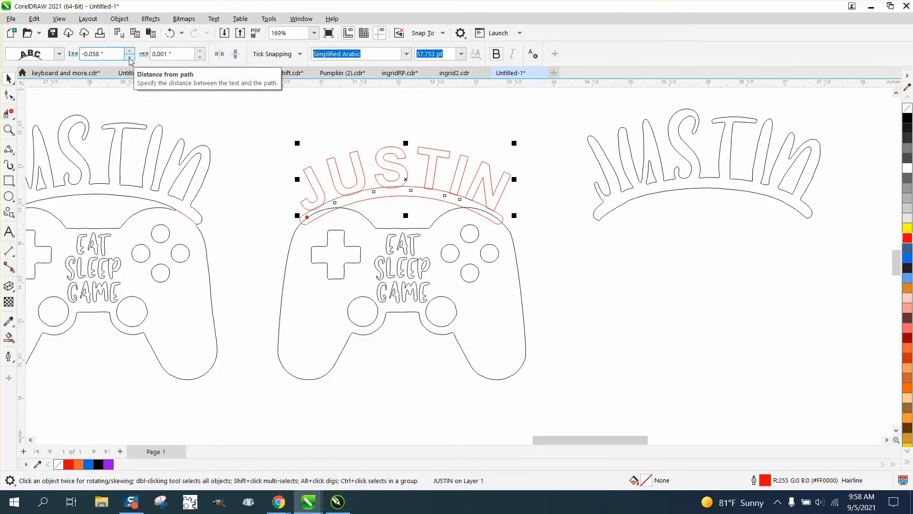
click(129, 57)
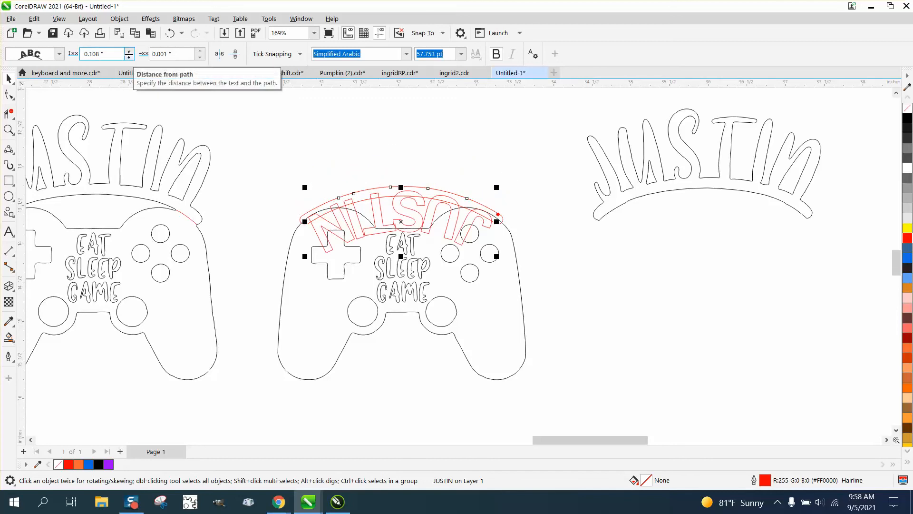
click(171, 33)
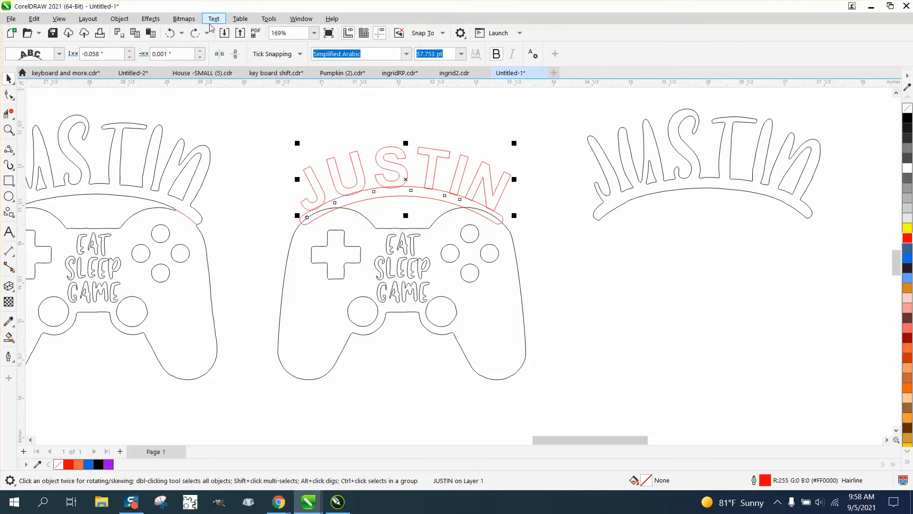
Select the curved name text together with the arch and break them apart.
click(119, 19)
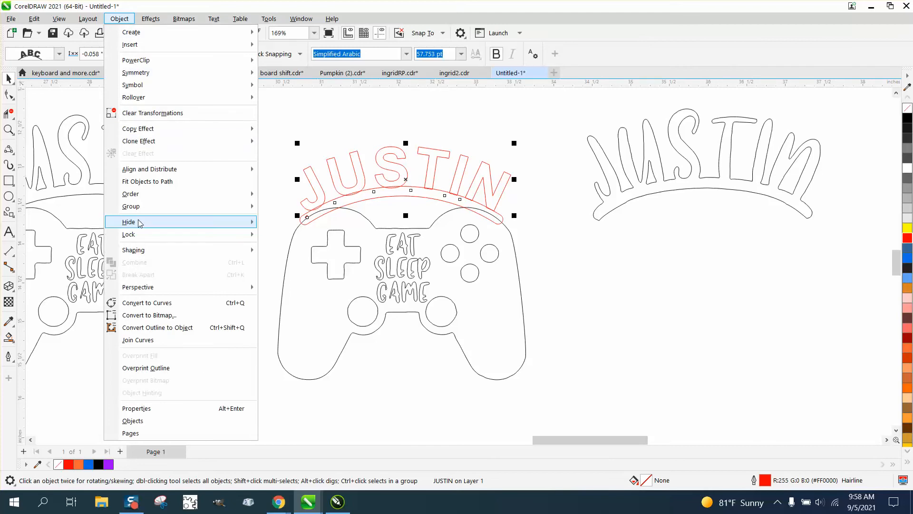
mouse_move(239, 171)
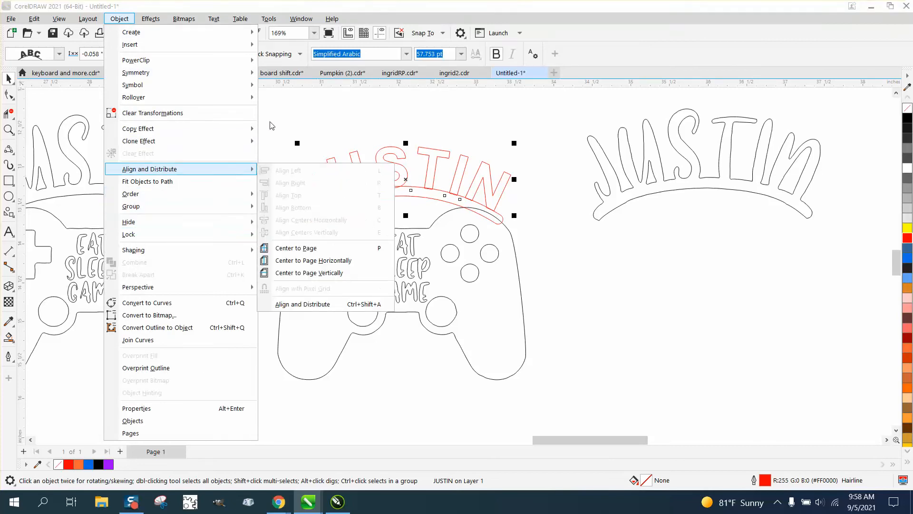
click(270, 128)
drag(507, 225, 533, 247)
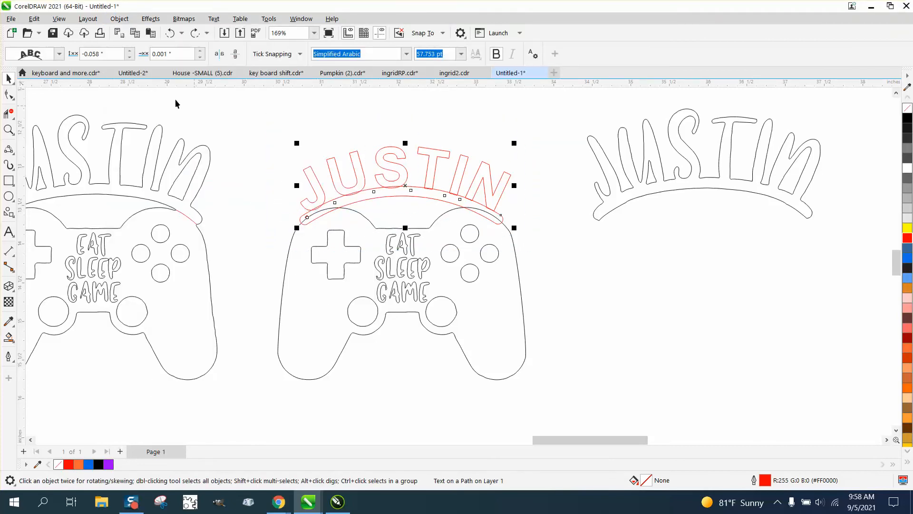
click(120, 19)
click(179, 275)
Reduce the nudge distance and nudge the curved name text down 0.02 in so its letters overlap the arch.
click(333, 120)
drag(393, 54, 364, 58)
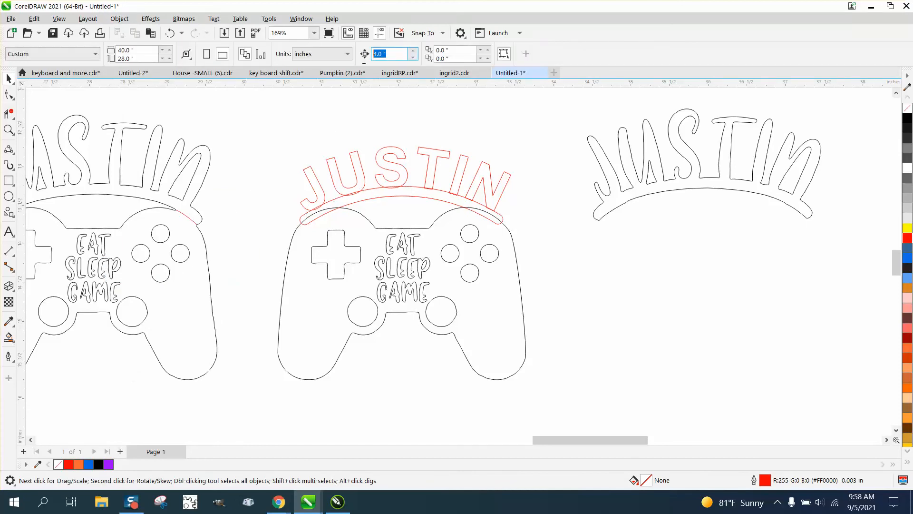
text(.)
click(432, 152)
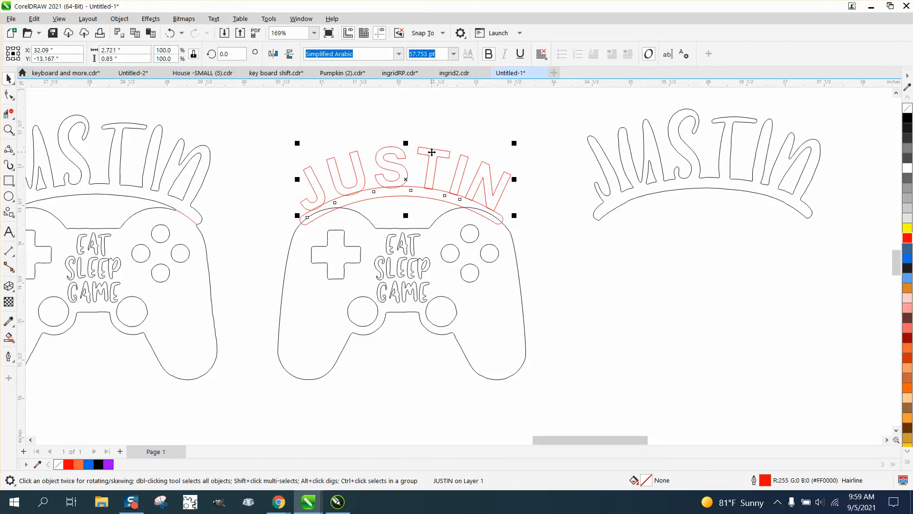
key(Down)
key(Down)
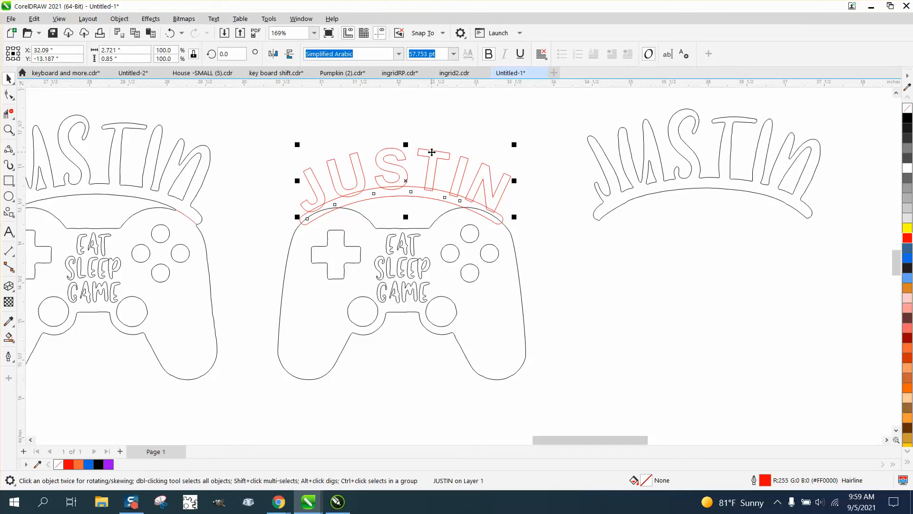
Weld the curved name to the arch, and delete the segments where the arch ends and controller outline overlap.
drag(262, 139, 532, 236)
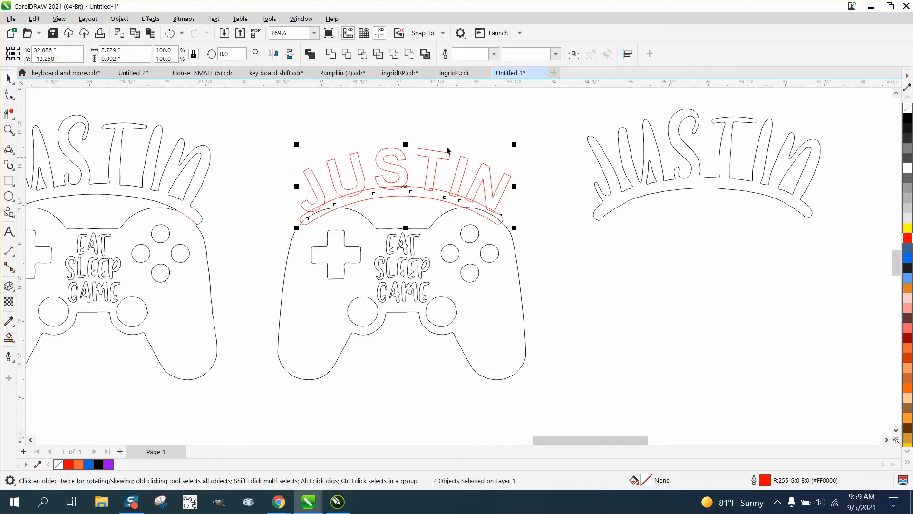
click(332, 54)
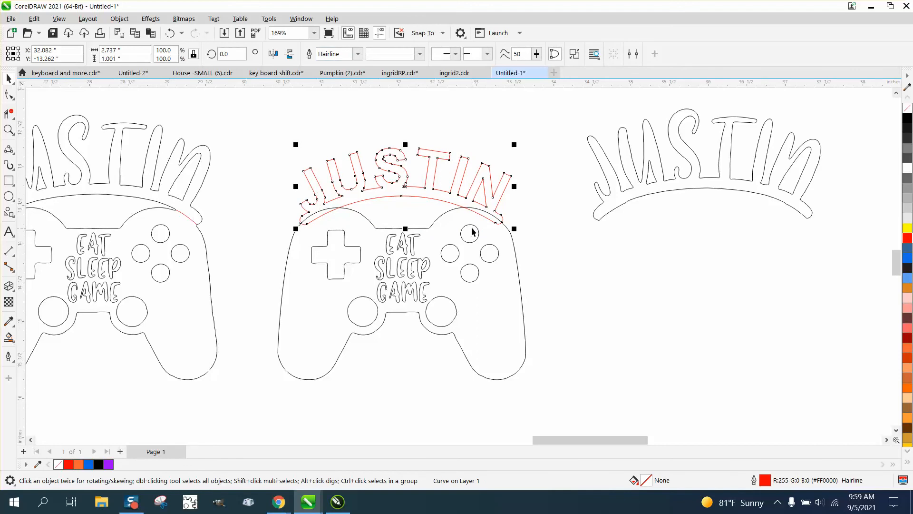
click(8, 130)
click(448, 238)
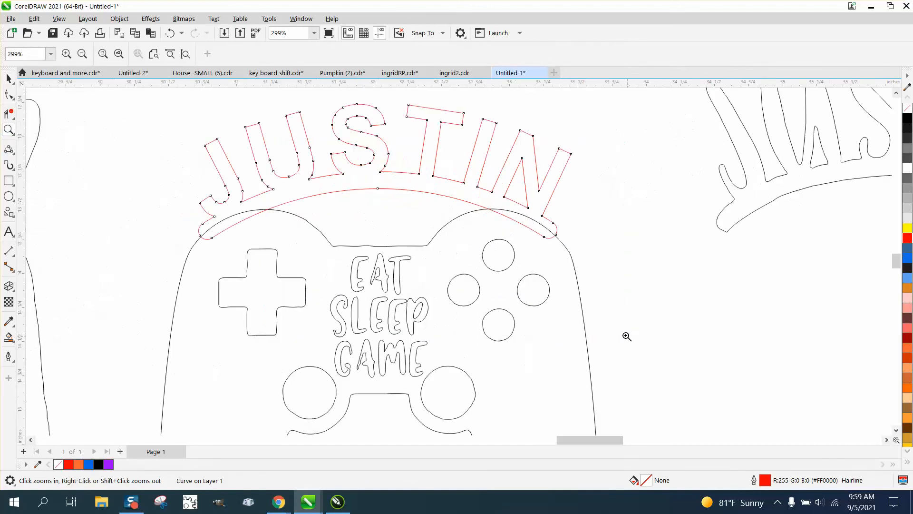
click(8, 114)
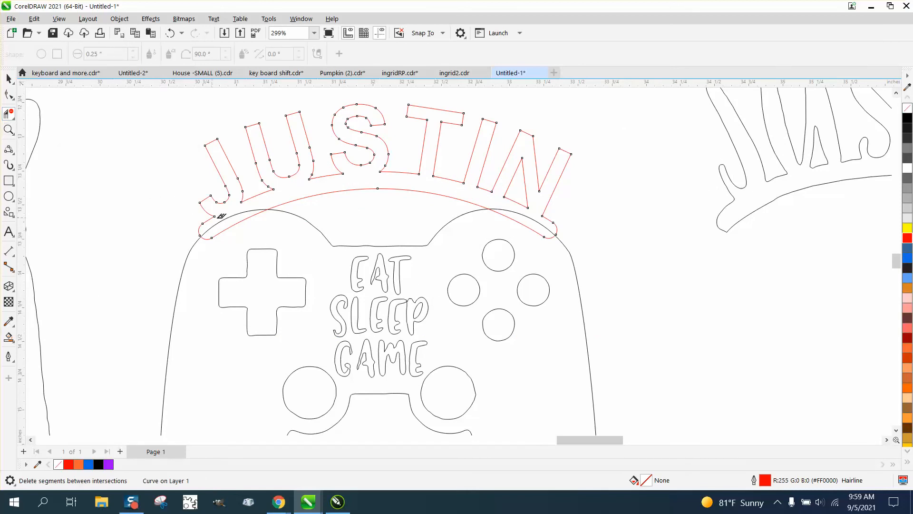
drag(231, 214, 238, 234)
drag(522, 208, 520, 230)
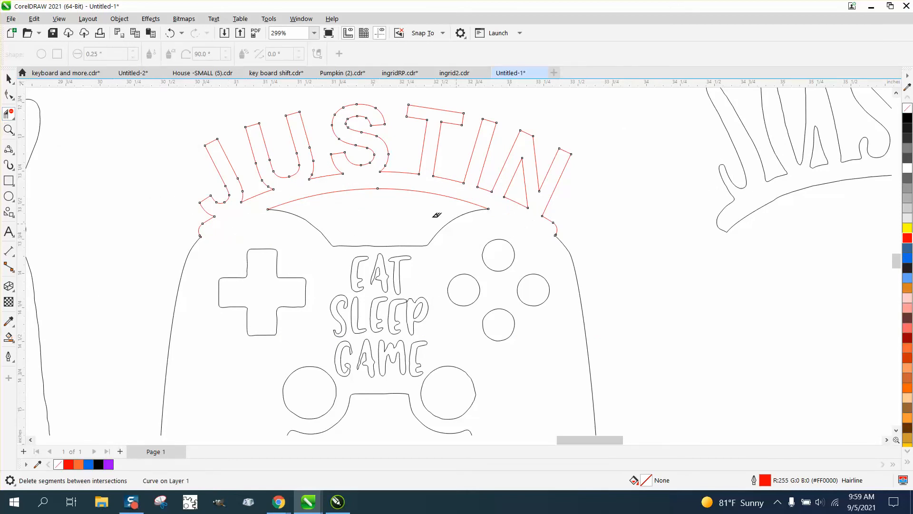
Delete the spare handwritten-style name and its arch beside the controller.
scroll(329, 193, down, 2)
click(10, 78)
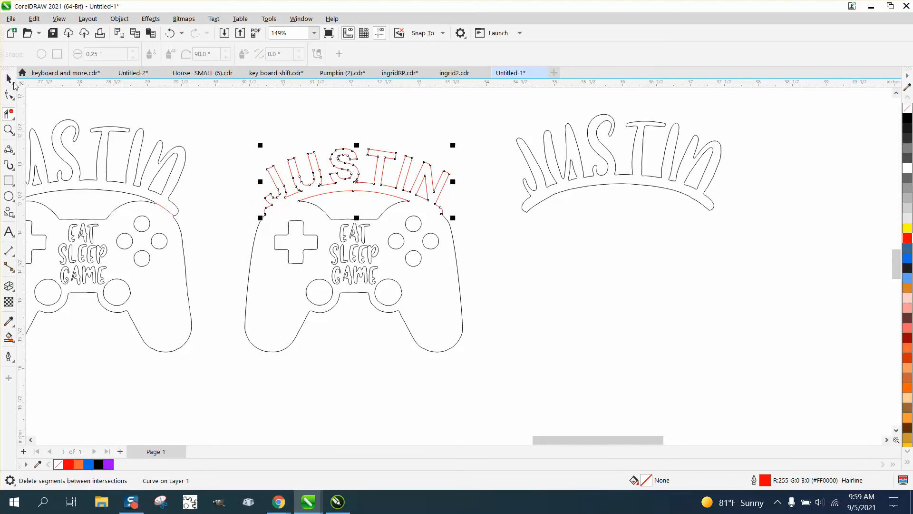
drag(479, 114, 761, 244)
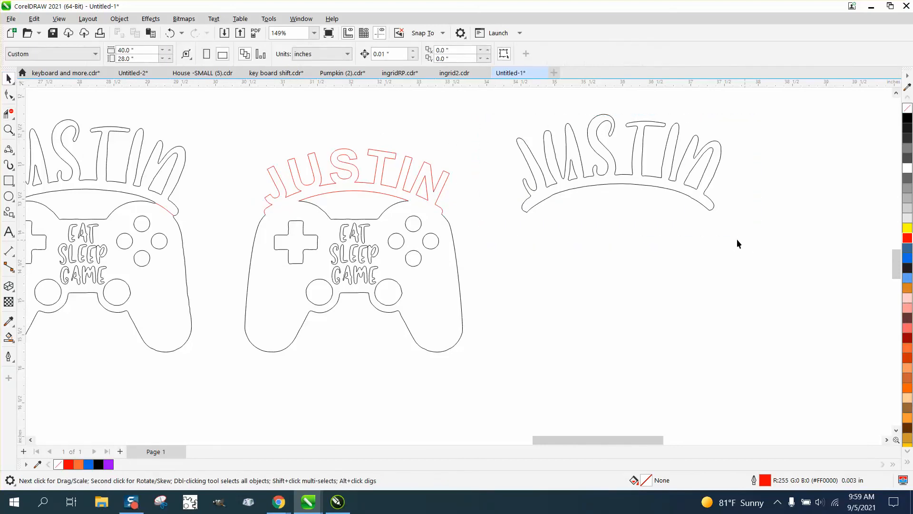
click(632, 179)
key(Delete)
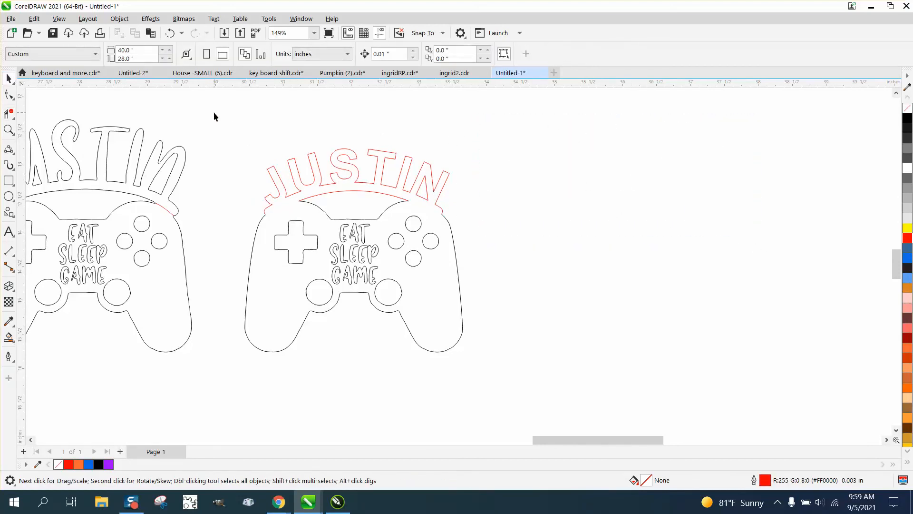
Smart-fill the joined controller-and-name shape and the inside of the P in SLEEP with purple, nudging each fill 4 in right.
drag(394, 341, 527, 358)
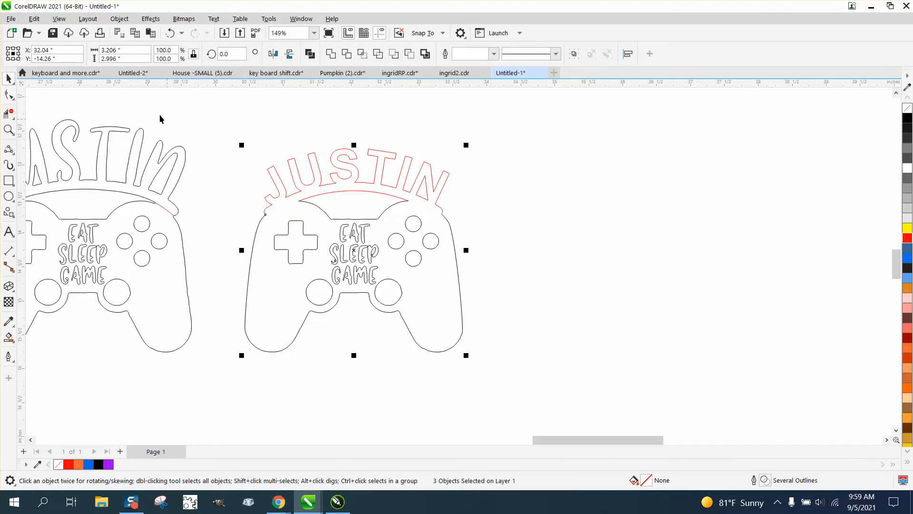
click(210, 106)
double_click(395, 53)
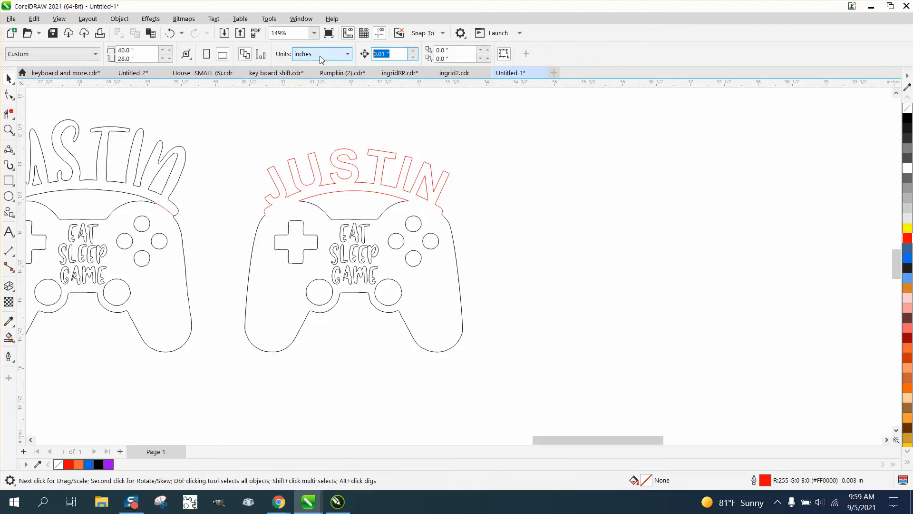
text(4)
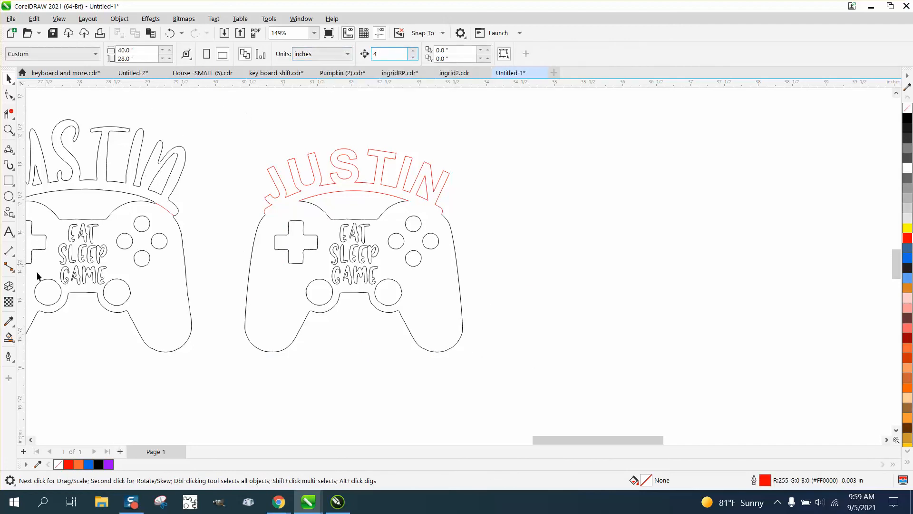
click(9, 336)
click(279, 214)
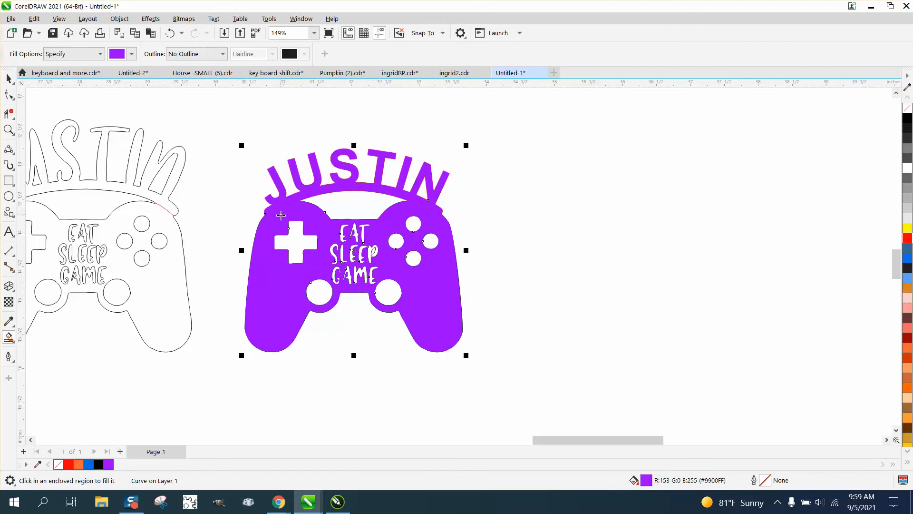
key(Right)
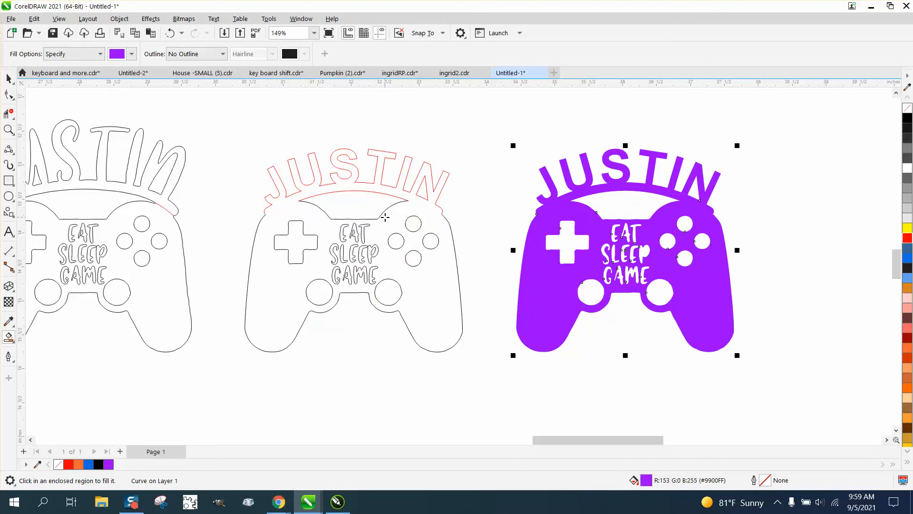
click(374, 250)
key(Right)
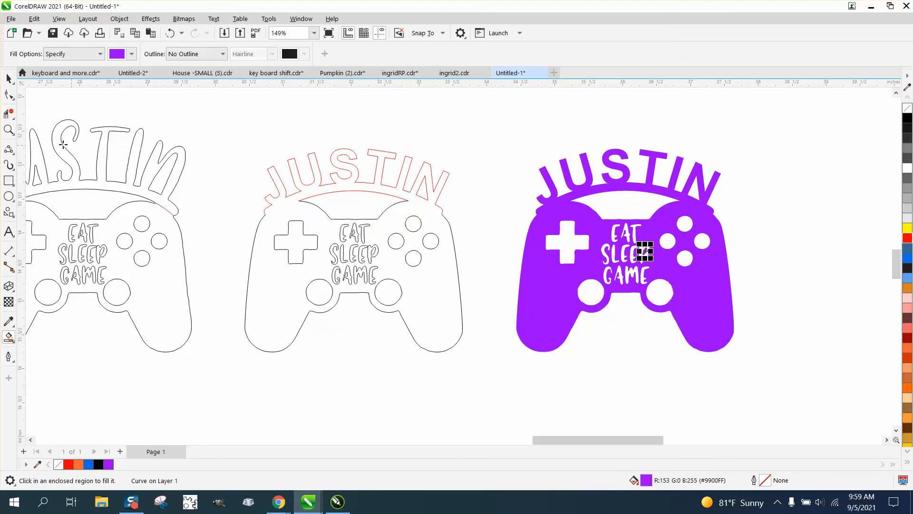
Select both purple filled shapes and replace their fill with a red outline.
click(8, 79)
drag(480, 128, 811, 387)
click(907, 108)
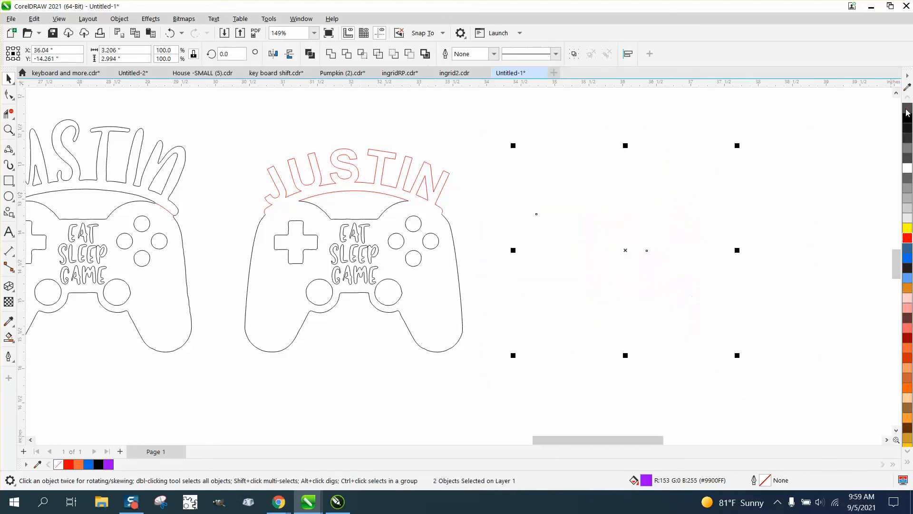
right_click(907, 238)
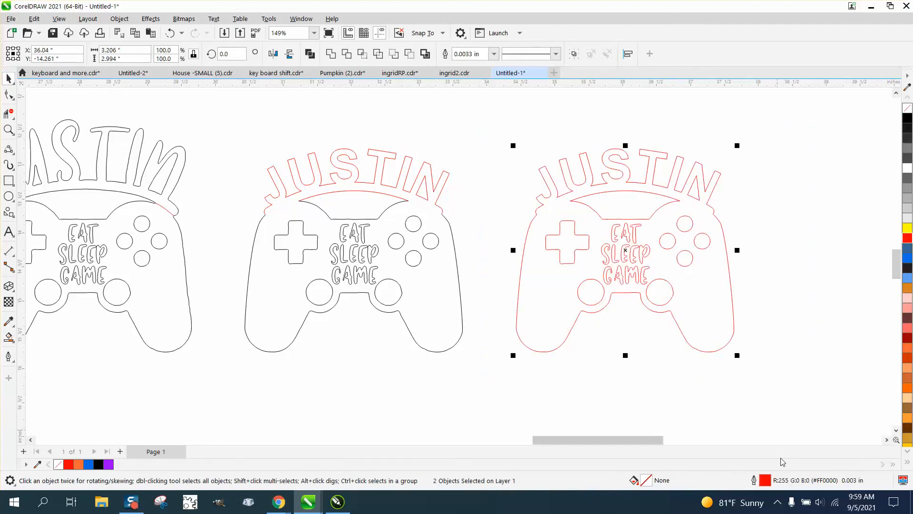
Set the outline width of the red controller copy to Hairline.
double_click(765, 481)
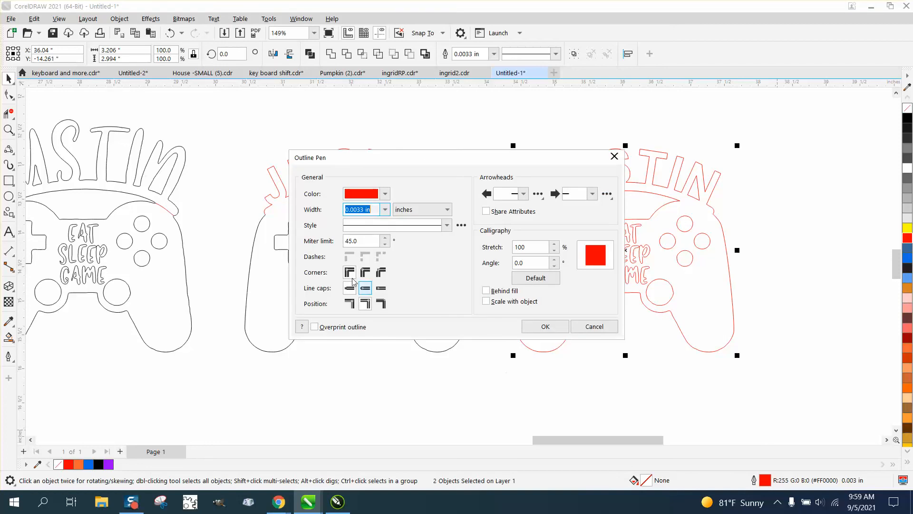
click(386, 209)
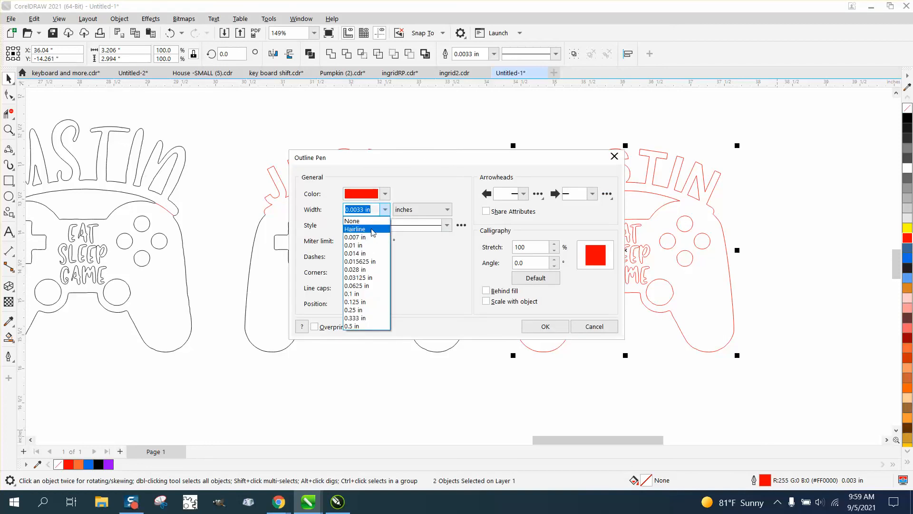
click(359, 219)
click(543, 327)
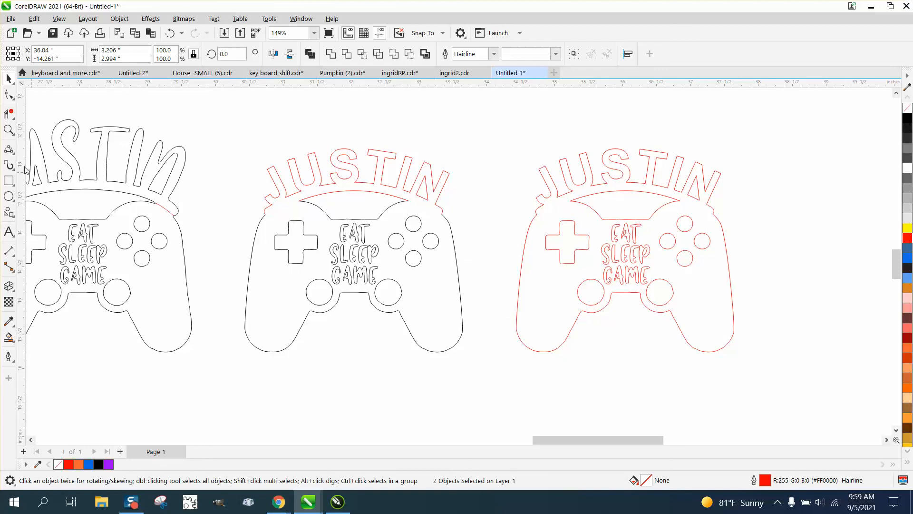
Convert the segment between the letter J and the rounded left arch end to a line on the red copy.
click(9, 129)
drag(590, 210, 685, 274)
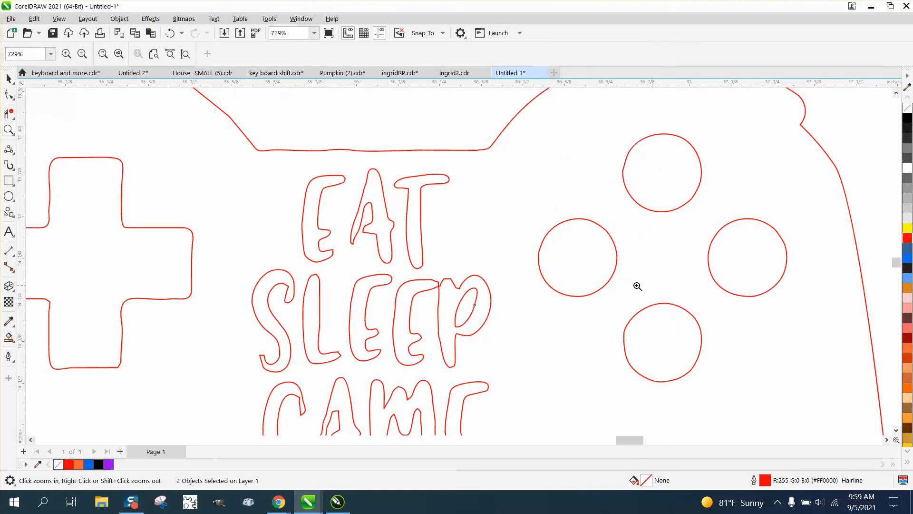
scroll(383, 245, down, 1)
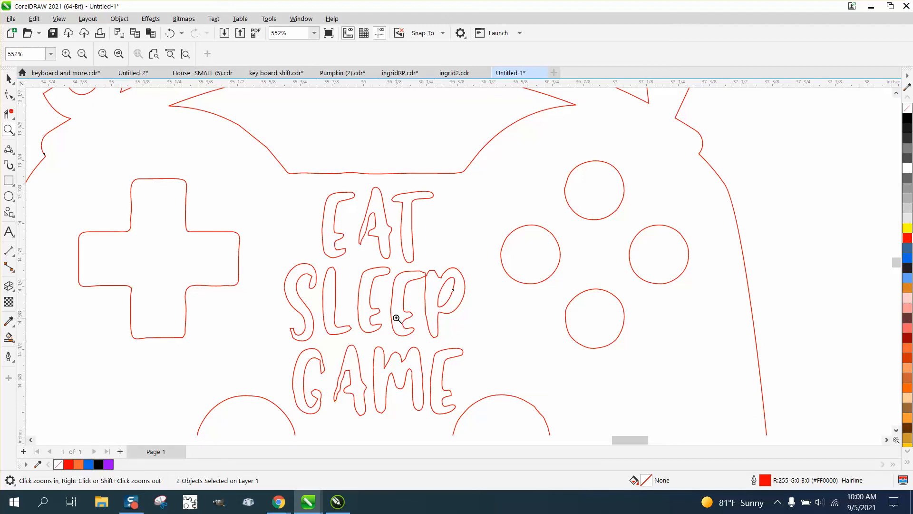
scroll(395, 314, down, 2)
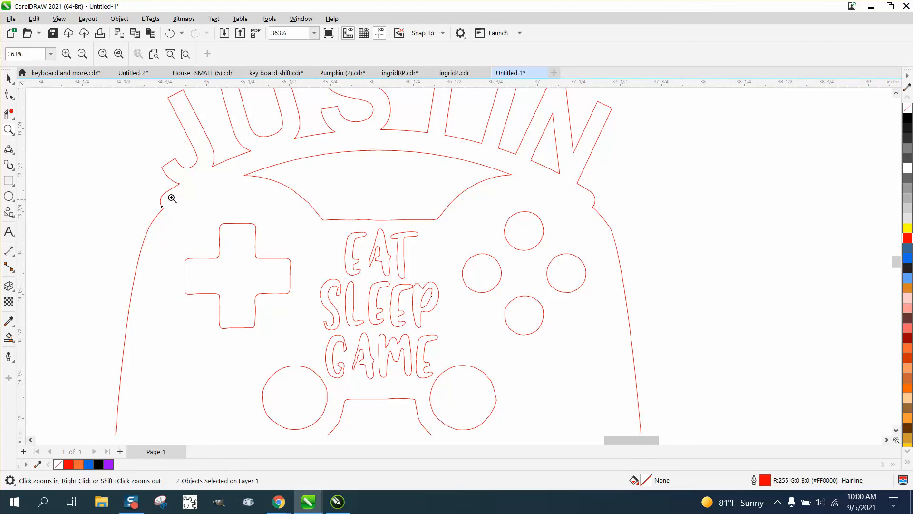
click(8, 94)
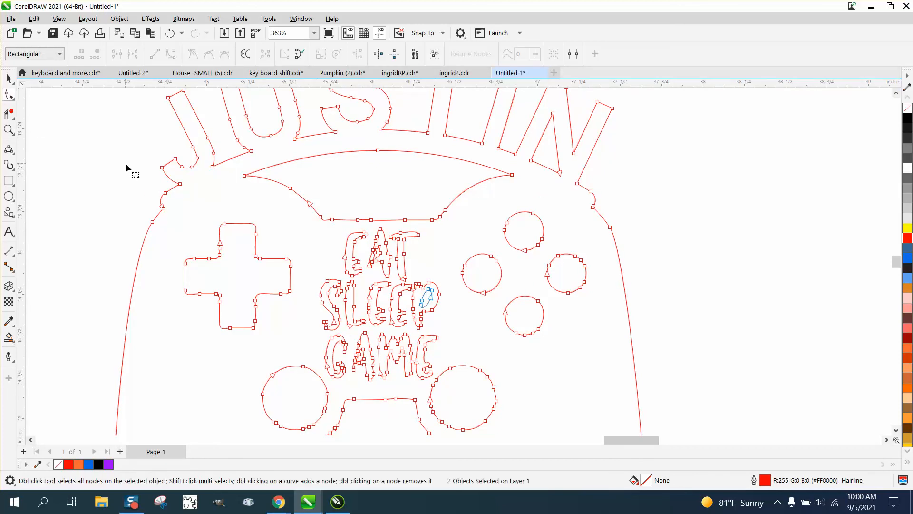
click(8, 129)
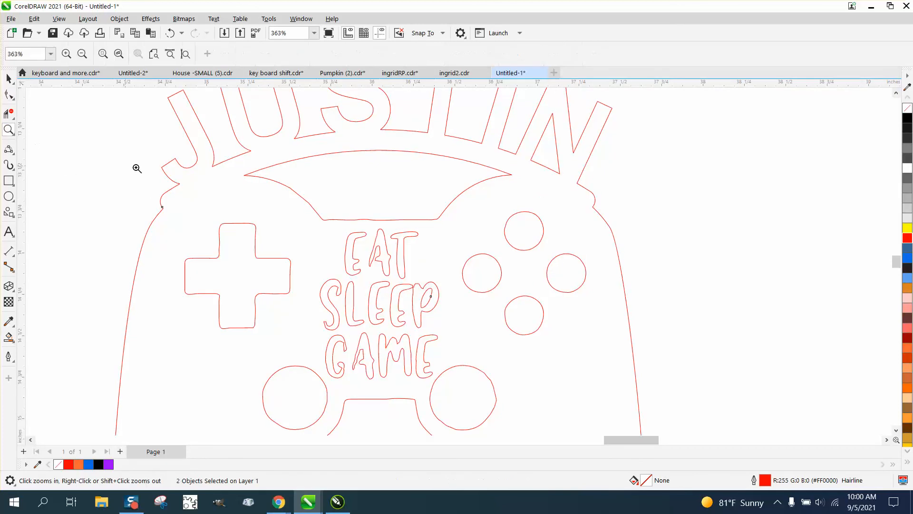
drag(135, 172, 227, 220)
click(11, 95)
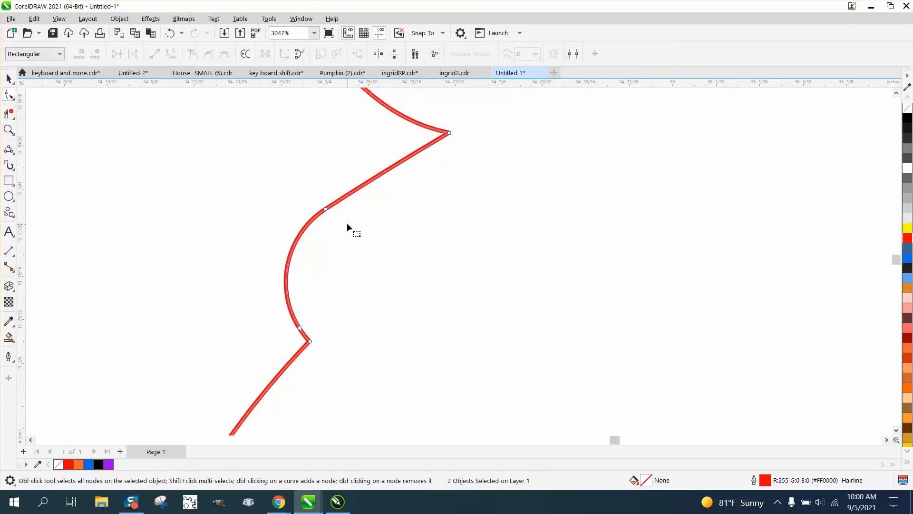
right_click(324, 209)
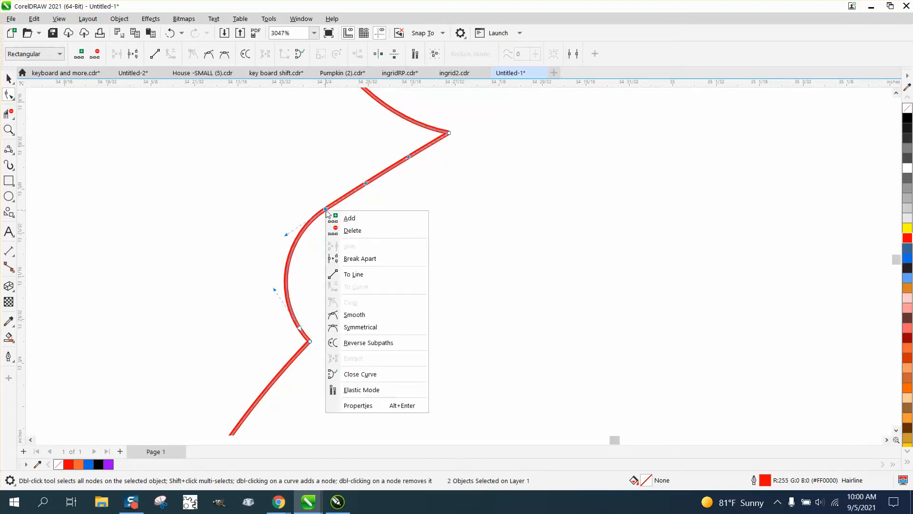
click(354, 273)
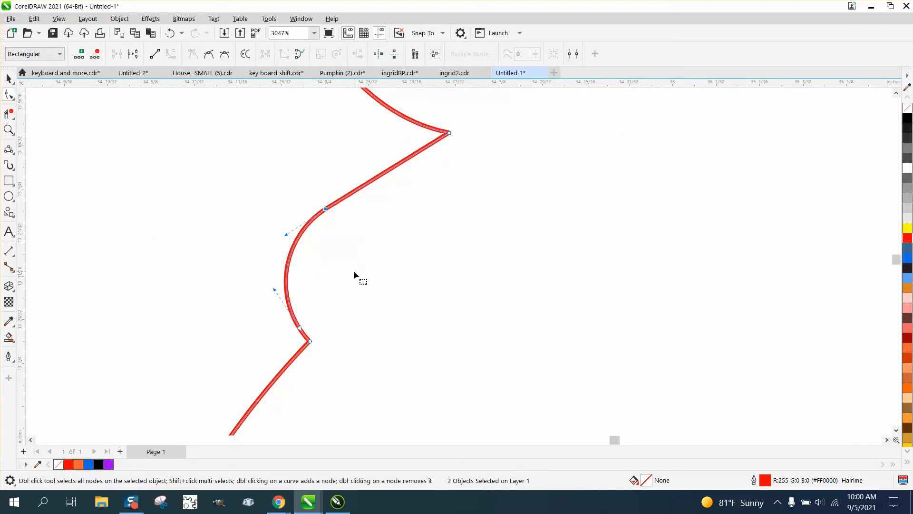
Adjust the upper curve handle of the rounded left arch end to bulge it slightly outward.
right_click(326, 209)
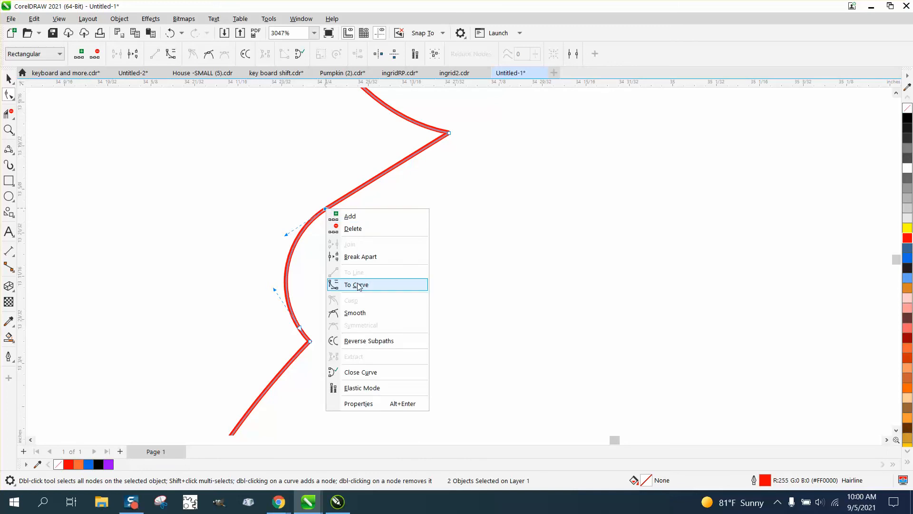
click(279, 245)
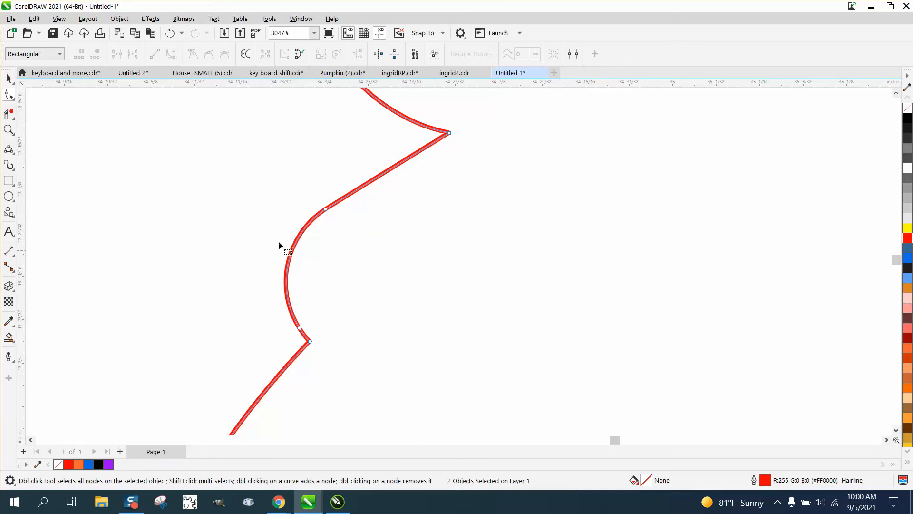
click(326, 208)
mouse_move(286, 234)
mouse_down()
mouse_move(240, 259)
mouse_move(266, 227)
mouse_move(338, 232)
mouse_move(341, 259)
mouse_move(274, 244)
mouse_up()
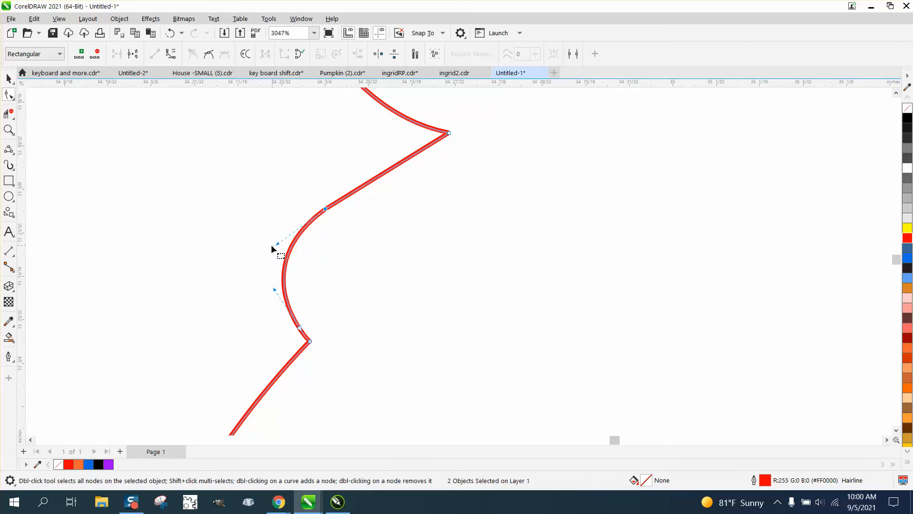
Smart-fill the edited controller-and-name copy with purple.
scroll(271, 245, down, 5)
scroll(276, 273, down, 1)
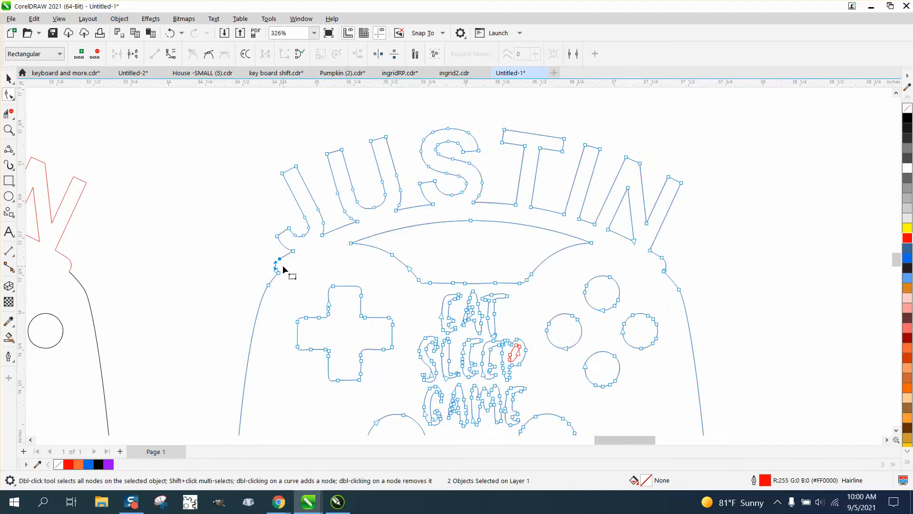
scroll(285, 256, down, 2)
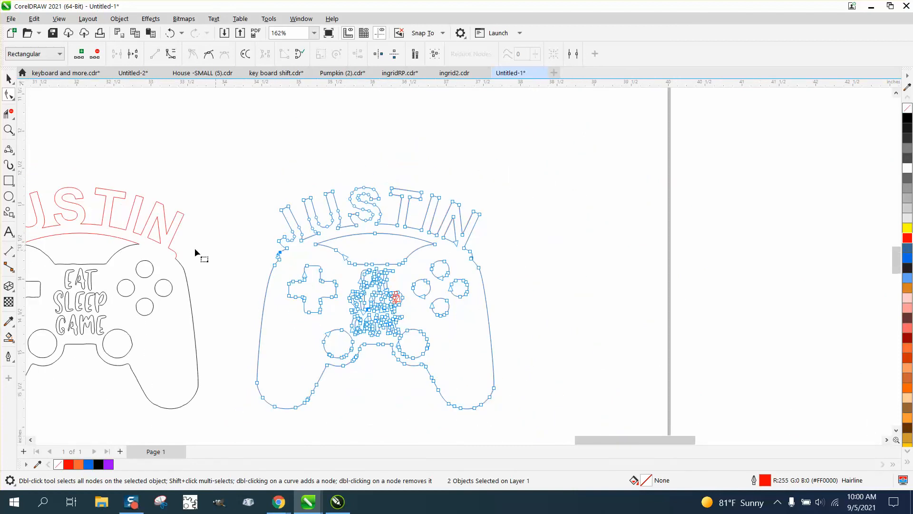
click(9, 336)
click(303, 330)
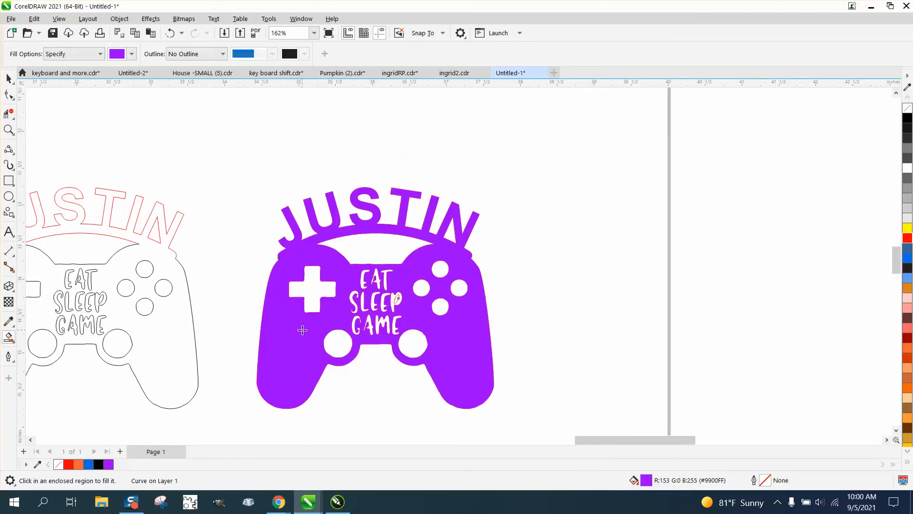